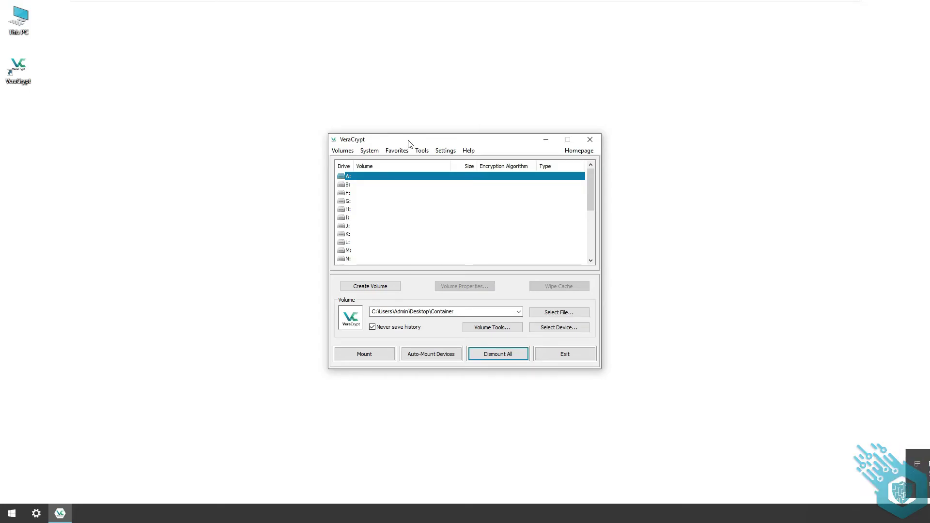
# - Check in This PC that the FLASH_DRIVE (E:) is empty
pyautogui.doubleClick(18, 22)
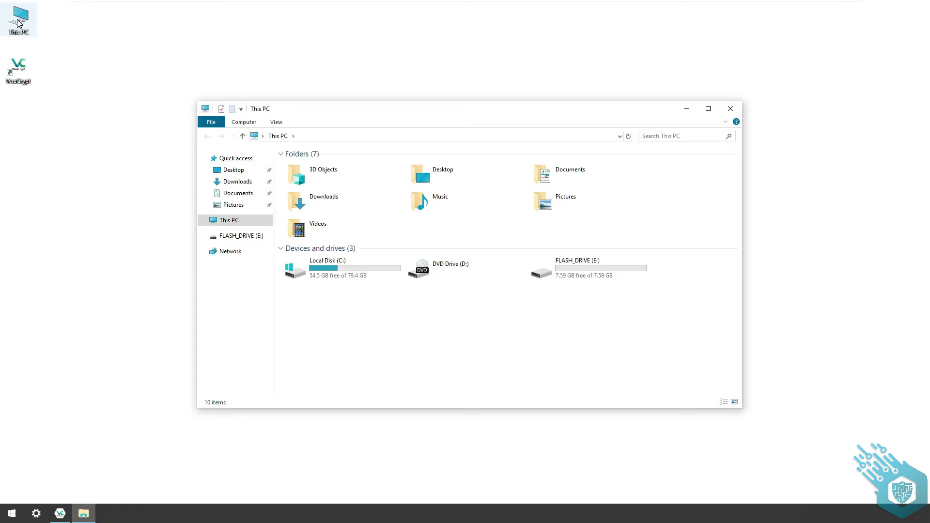
pyautogui.doubleClick(614, 267)
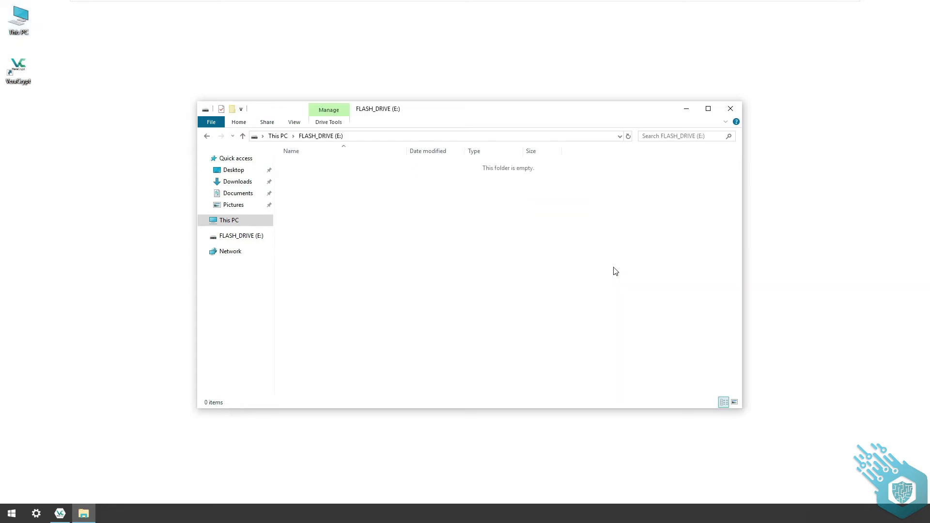
pyautogui.click(731, 108)
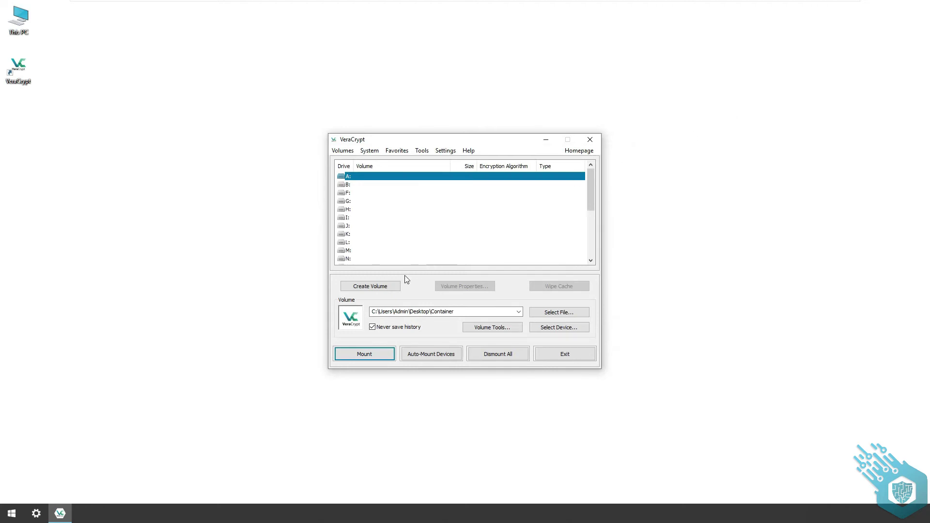
# - Start a standard VeraCrypt volume on a non-system partition/drive, granting administrator access
pyautogui.click(390, 285)
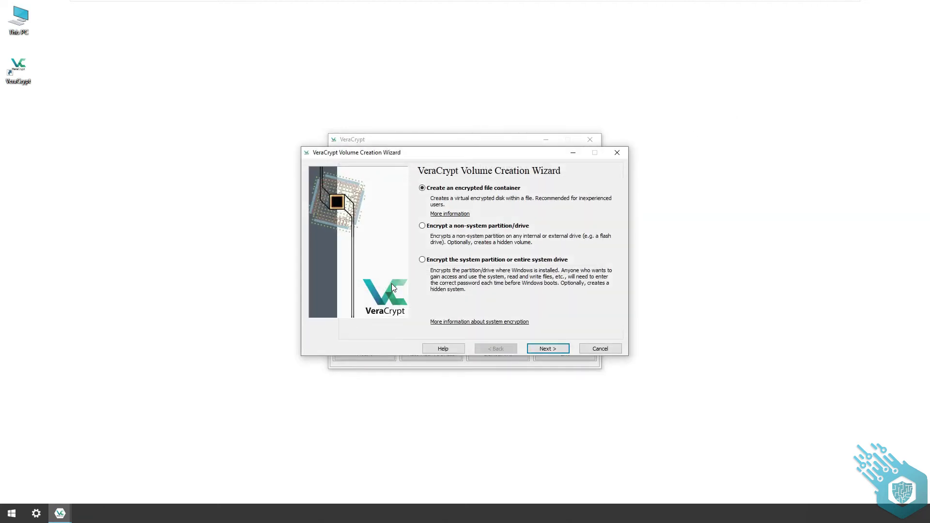
pyautogui.click(424, 227)
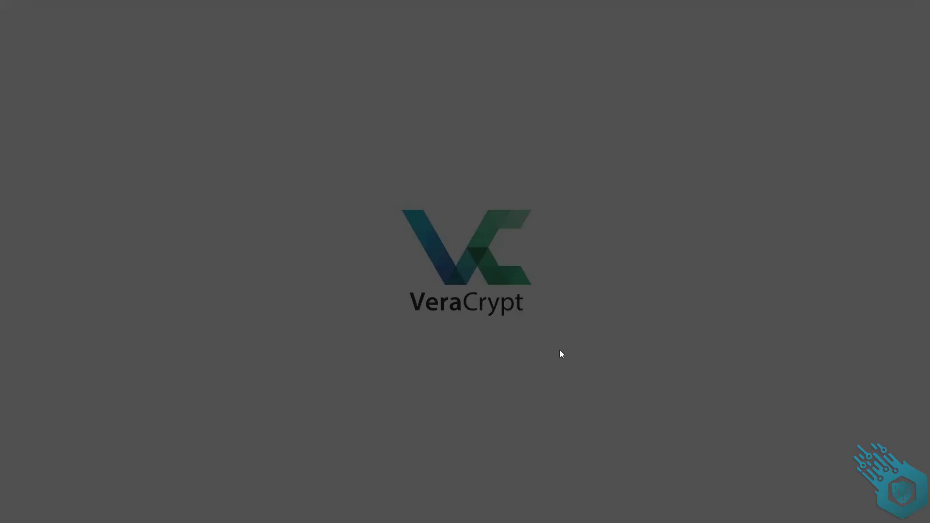
pyautogui.click(436, 321)
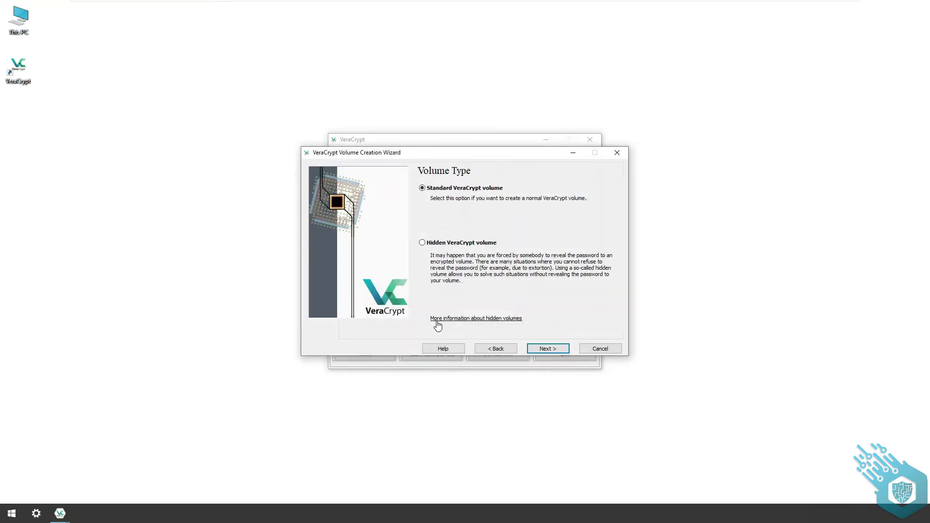
pyautogui.click(557, 349)
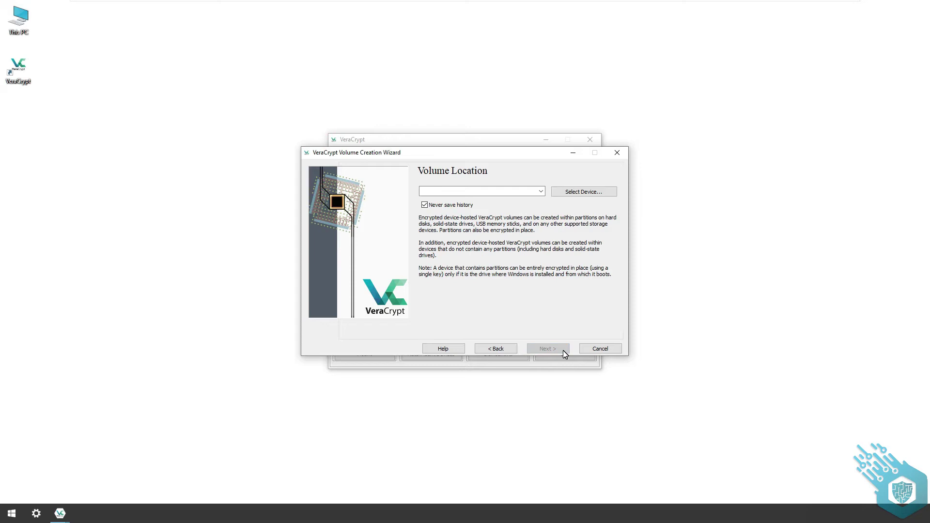
# - Choose \Device\Harddisk1\Partition1 (E: FLASH_DRIVE) as the volume location
pyautogui.click(601, 190)
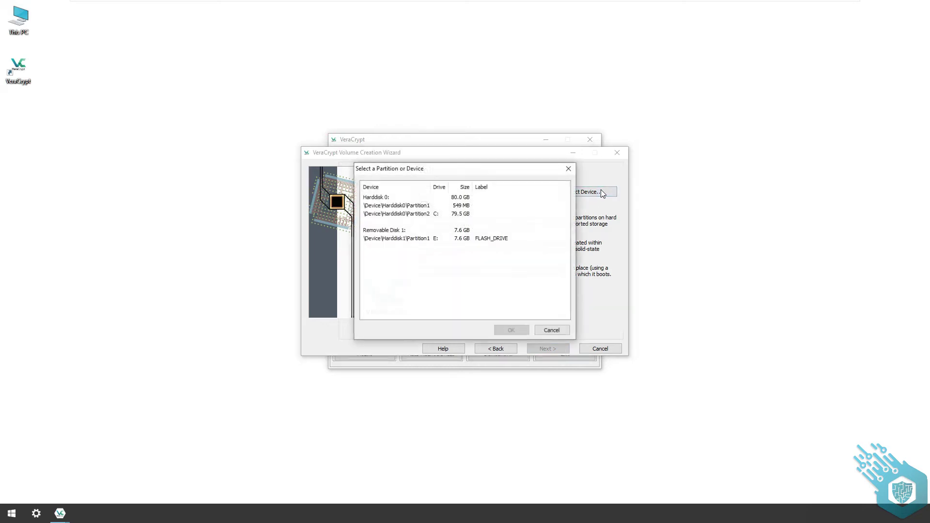
pyautogui.click(445, 239)
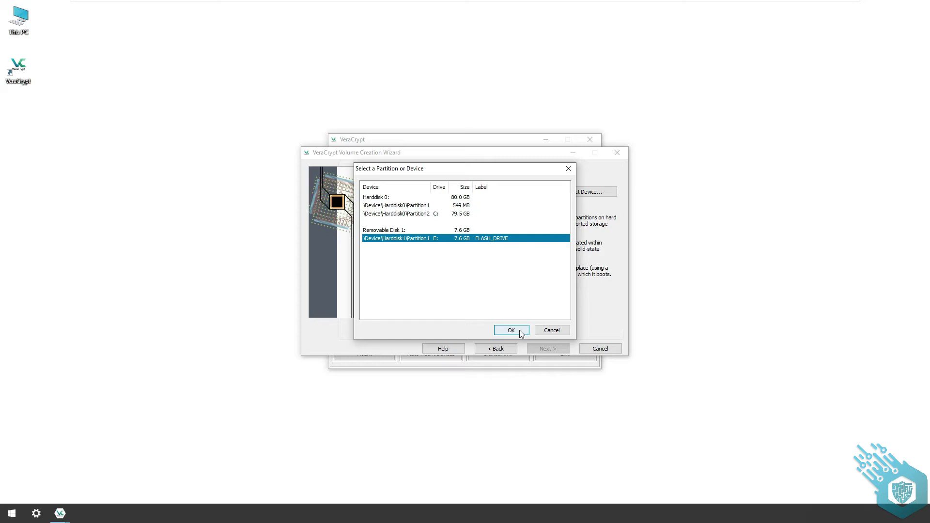
pyautogui.click(519, 330)
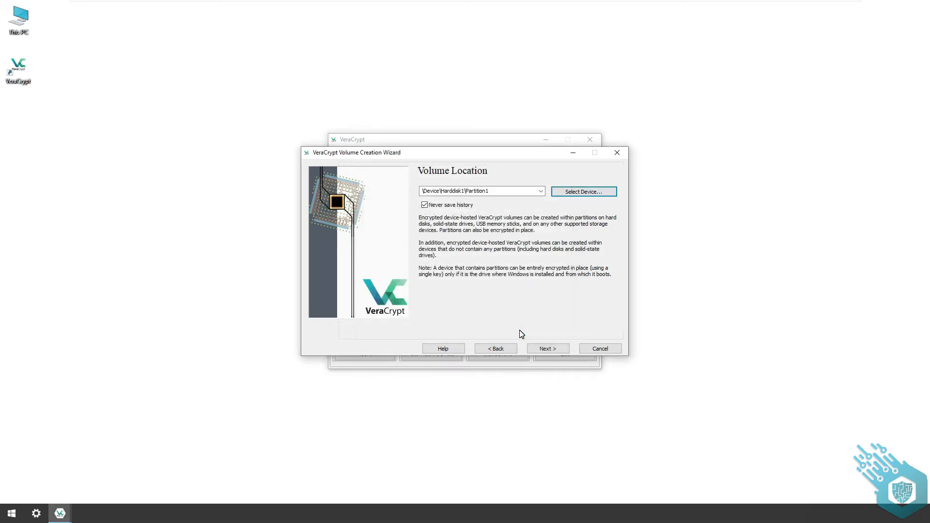
pyautogui.click(562, 350)
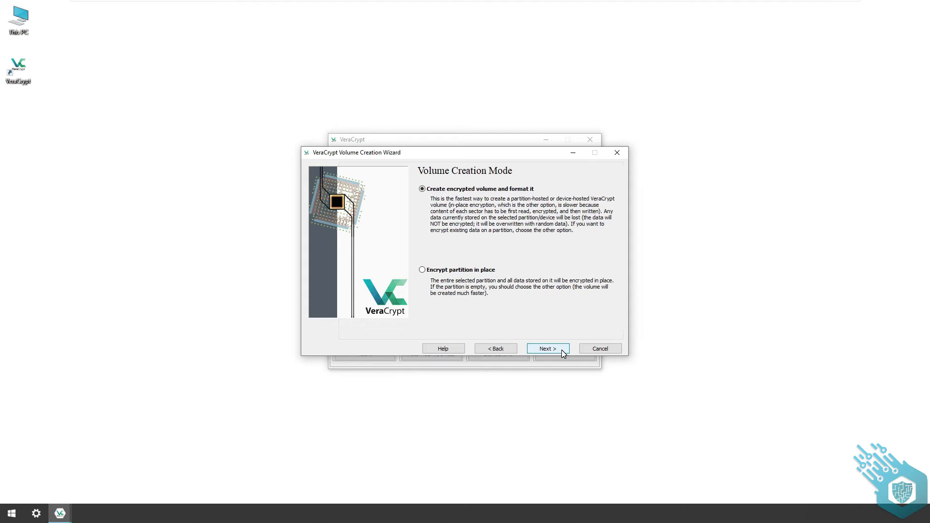
# - Keep create-and-format mode, AES with SHA-512, and the full 7.62 GB size
pyautogui.click(562, 350)
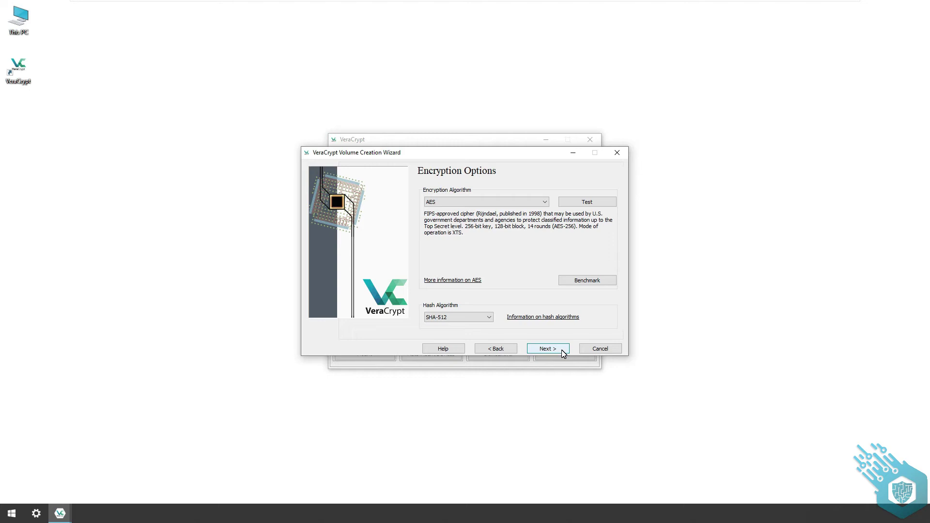
pyautogui.click(562, 353)
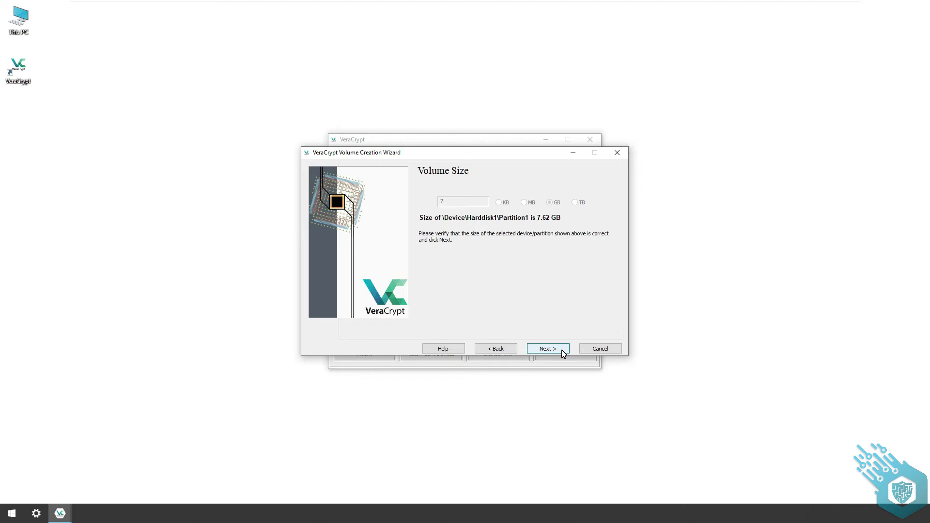
pyautogui.click(563, 353)
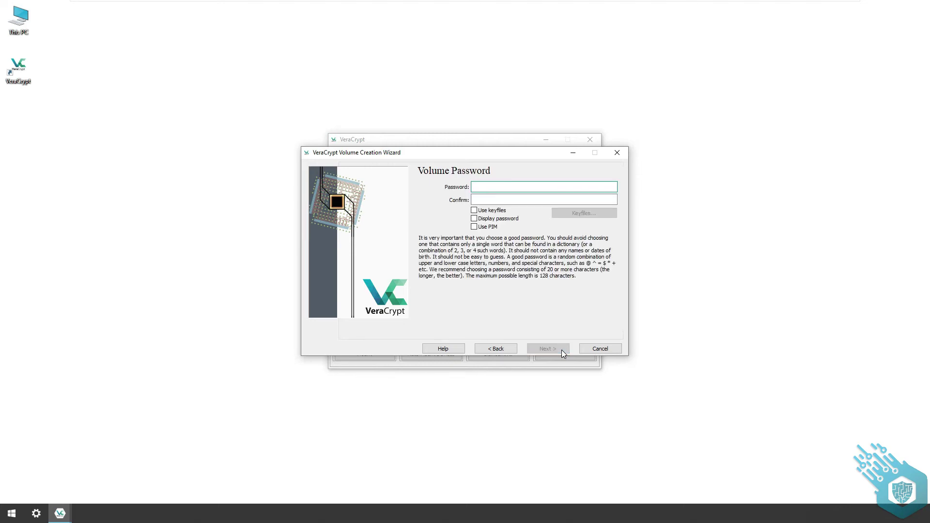
# - Set and confirm a short volume password, accepting the short-password warning
pyautogui.write('test')
pyautogui.click(532, 203)
pyautogui.write('test')
pyautogui.click(561, 350)
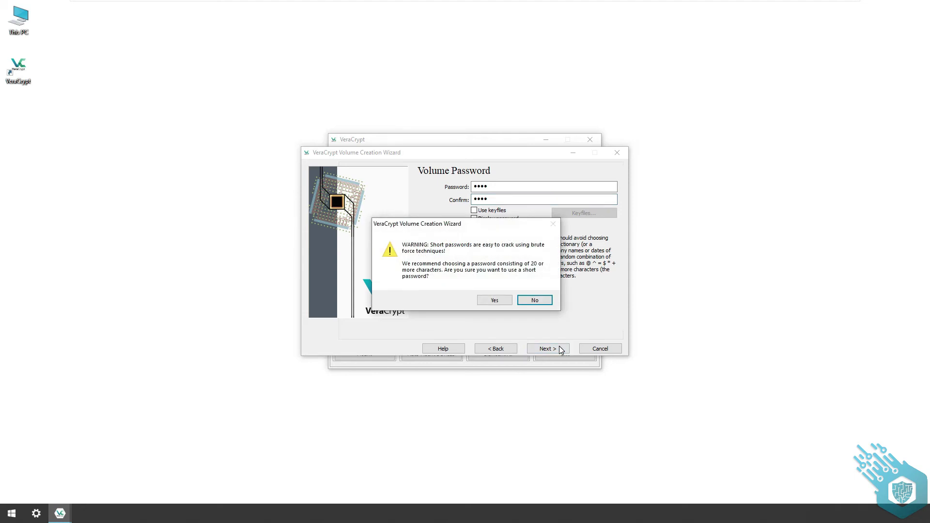
pyautogui.click(507, 300)
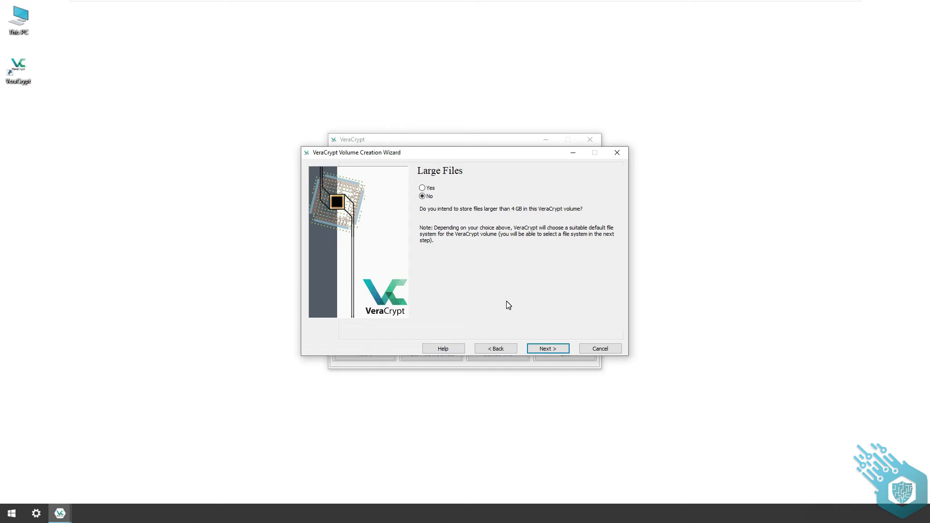
# - Allow files larger than 4 GB and format the flash drive partition, confirming the erase
pyautogui.click(422, 188)
pyautogui.click(546, 348)
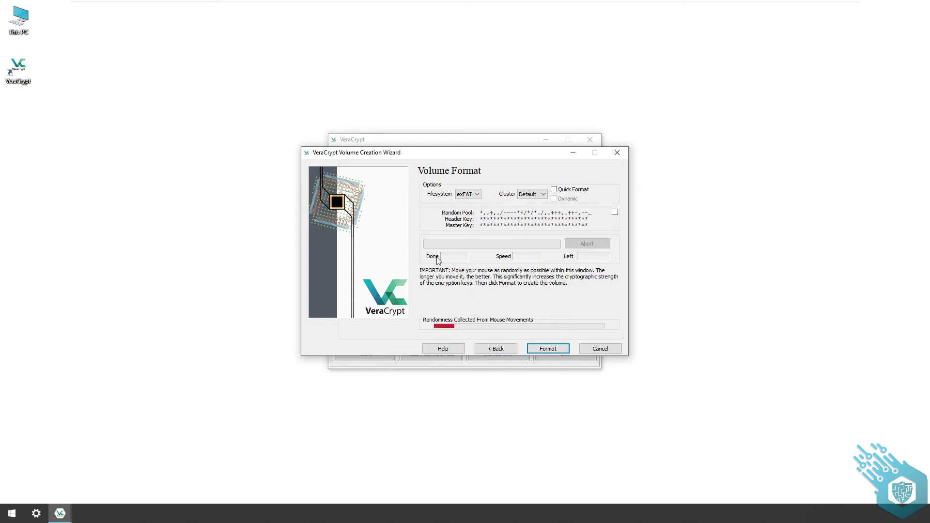
pyautogui.click(560, 351)
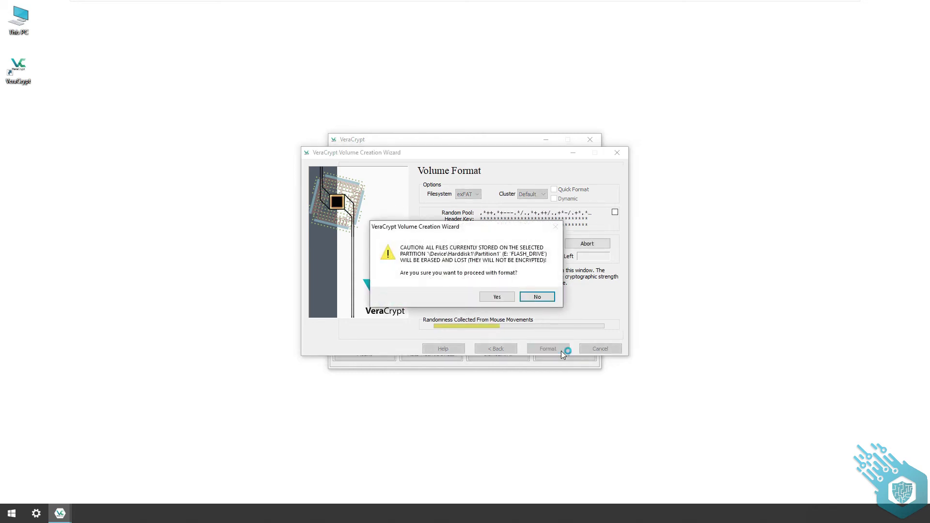
pyautogui.click(497, 297)
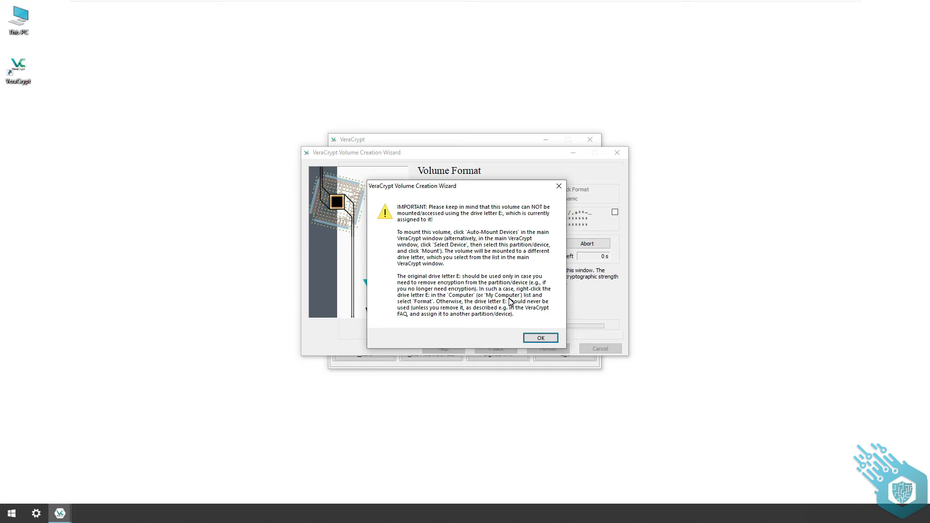
# - Dismiss the drive-letter and success notices, then exit the wizard
pyautogui.click(549, 338)
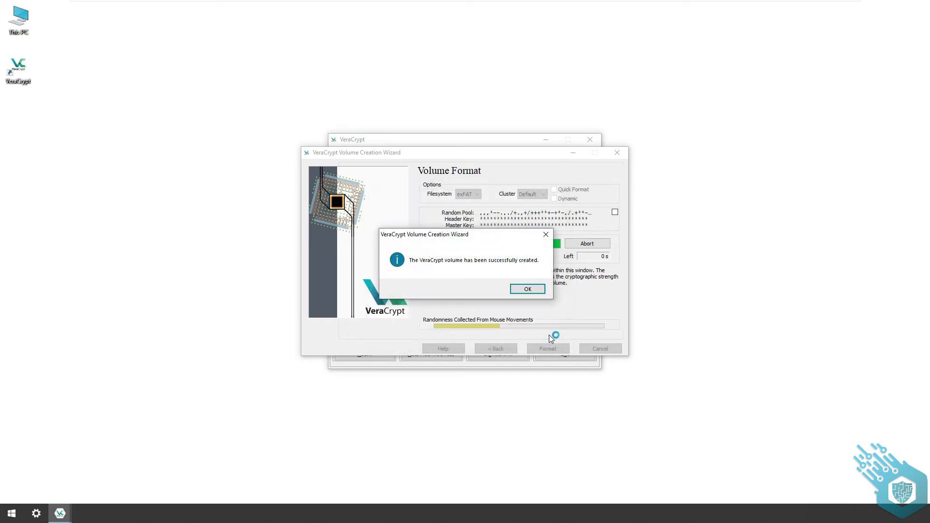
pyautogui.click(538, 288)
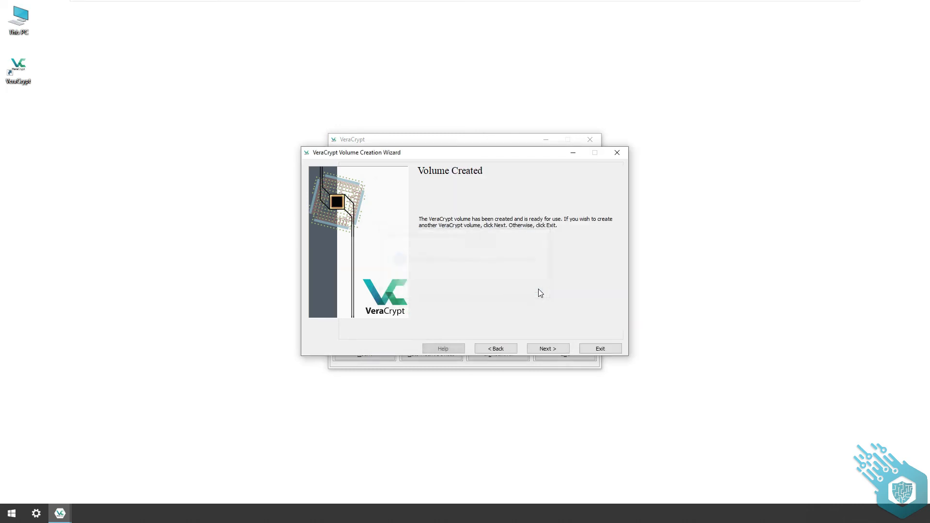
pyautogui.click(608, 349)
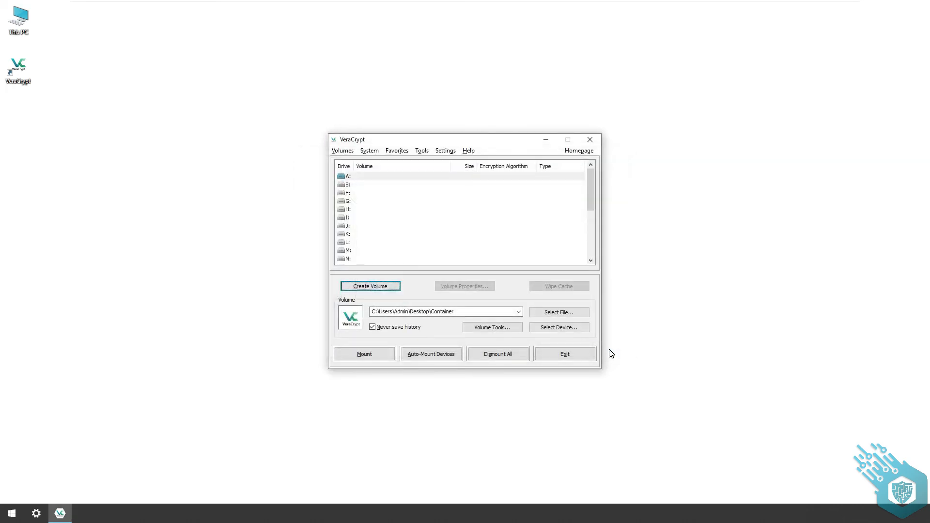
pyautogui.click(16, 27)
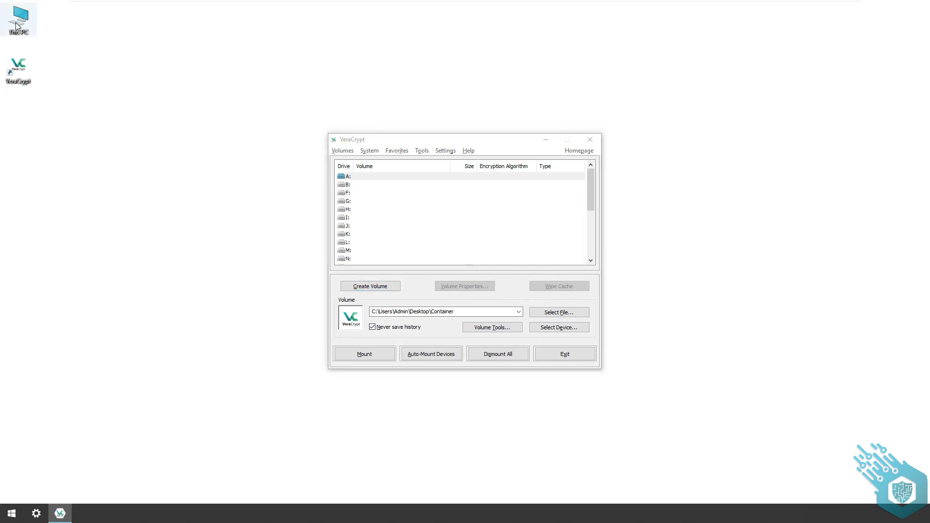
pyautogui.doubleClick(16, 27)
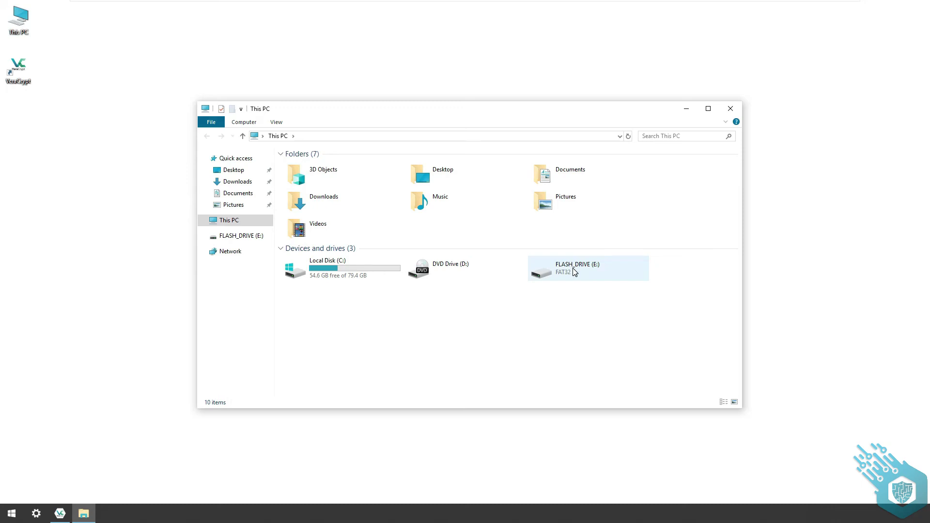
pyautogui.doubleClick(574, 271)
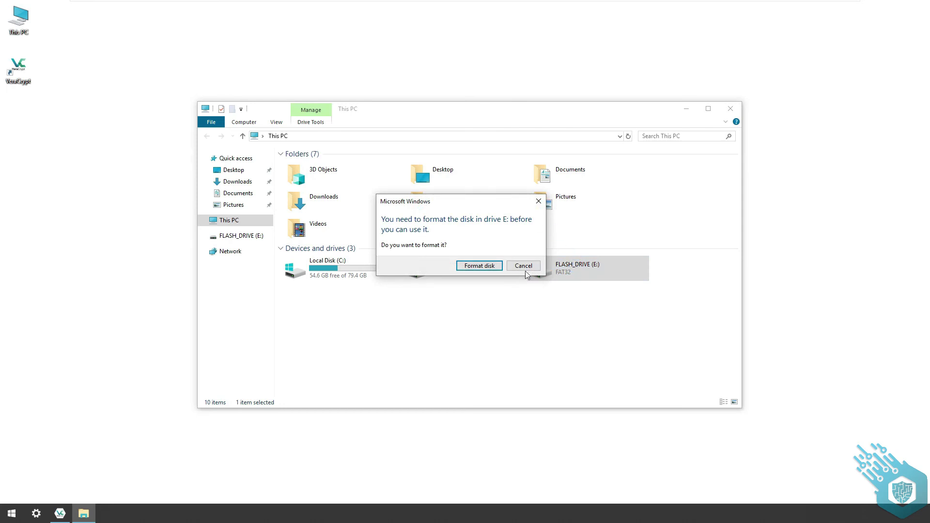
pyautogui.click(525, 268)
pyautogui.click(581, 273)
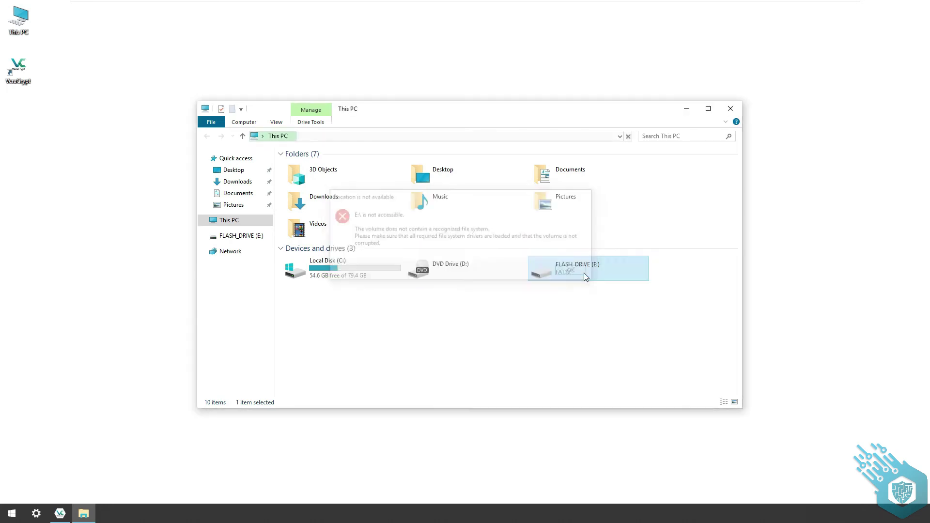
pyautogui.click(728, 110)
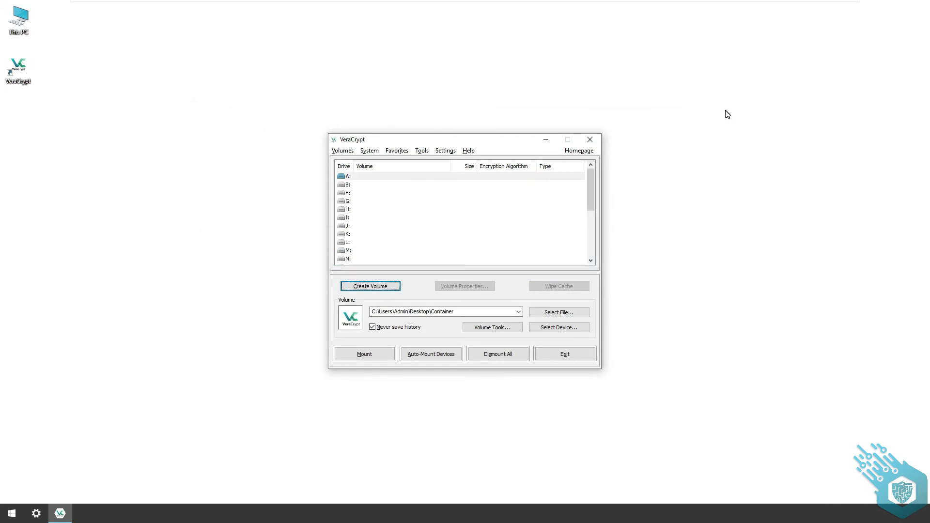
# - Mount \Device\Harddisk1\Partition1 (E:) as drive A: with the volume password
pyautogui.click(572, 328)
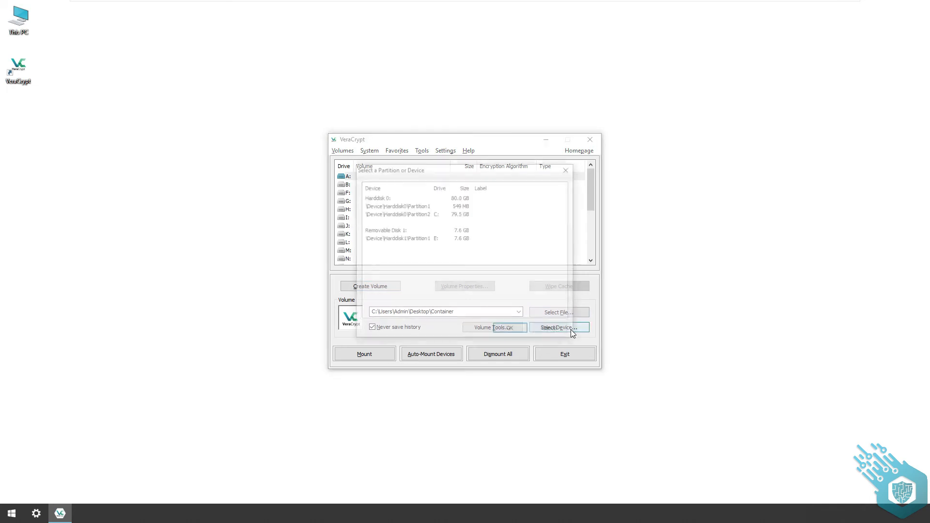
pyautogui.click(431, 241)
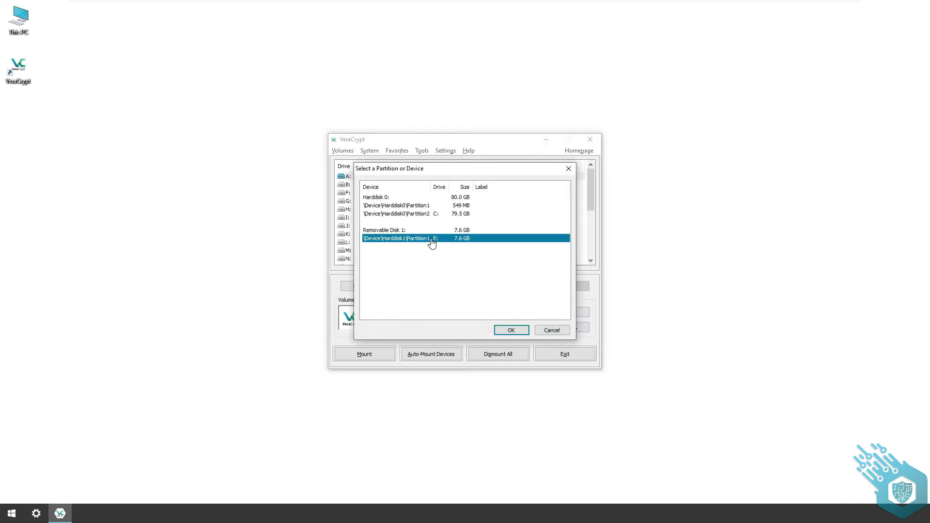
pyautogui.click(514, 330)
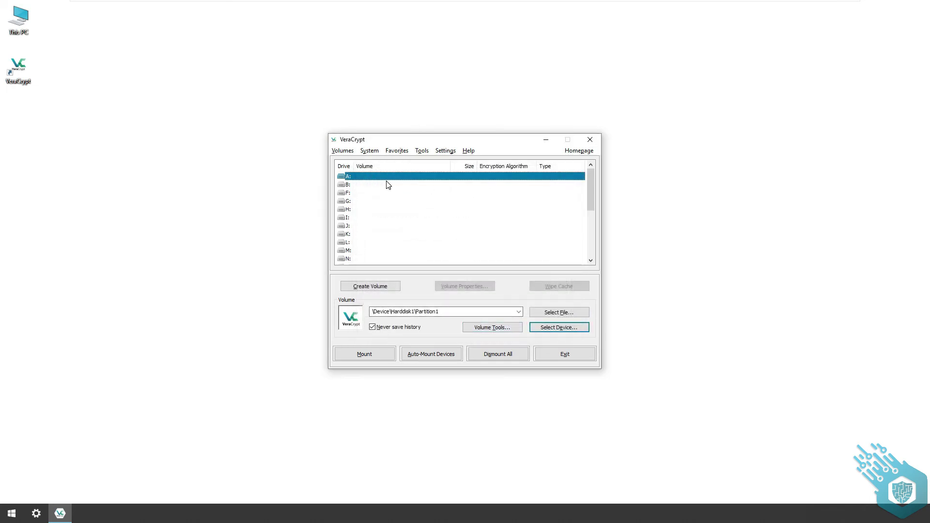
pyautogui.click(382, 355)
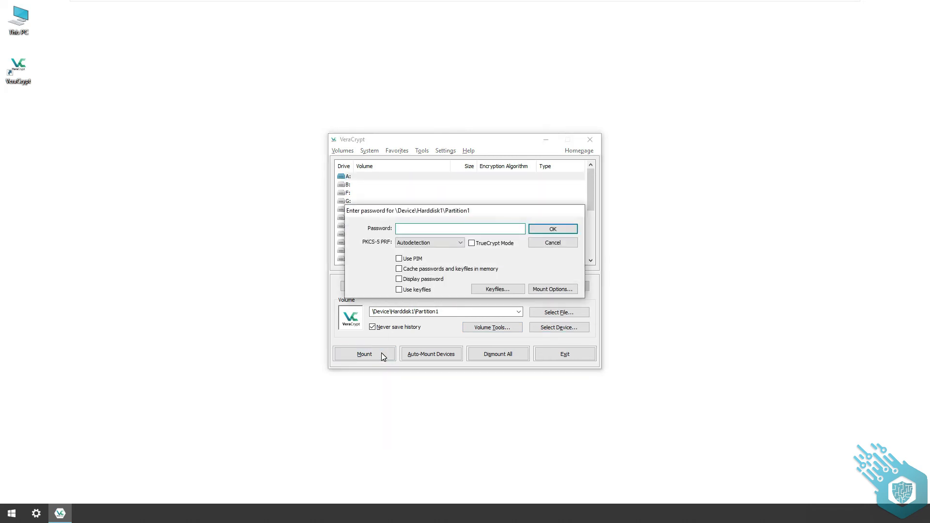
pyautogui.write('••••')
pyautogui.click(544, 228)
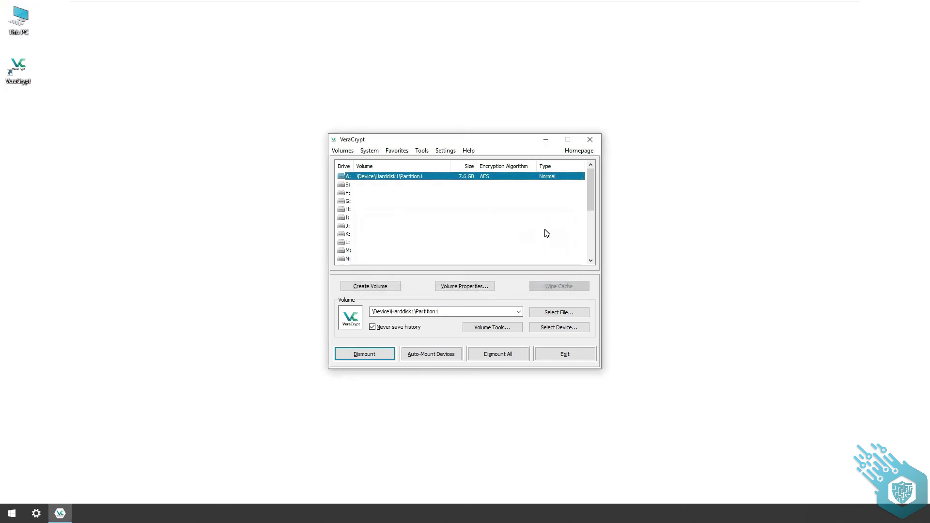
pyautogui.doubleClick(20, 20)
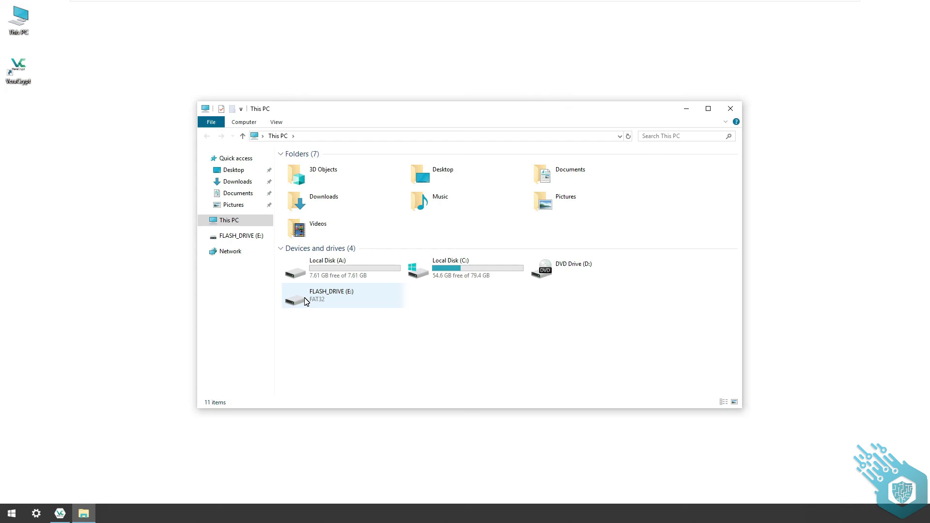
pyautogui.doubleClick(362, 274)
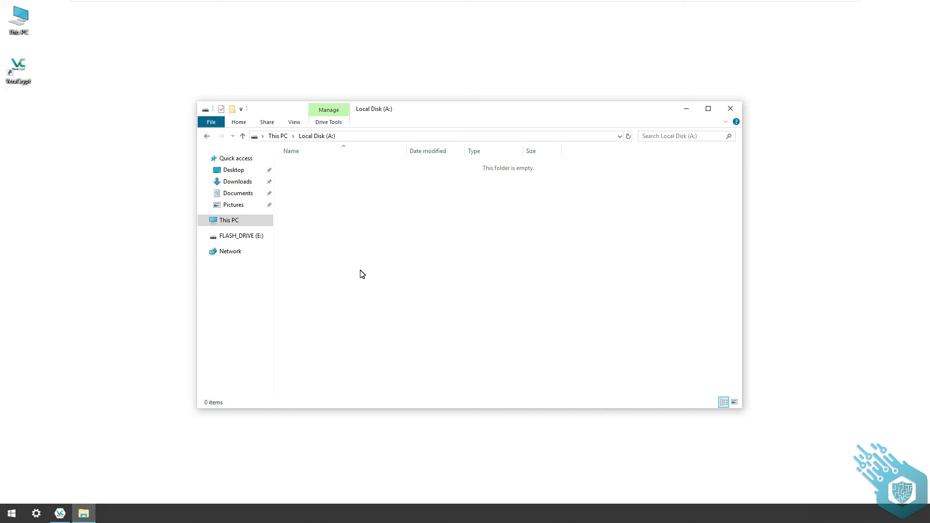
# - Dismount all VeraCrypt volumes and open This PC to confirm drive A: is gone
pyautogui.click(730, 108)
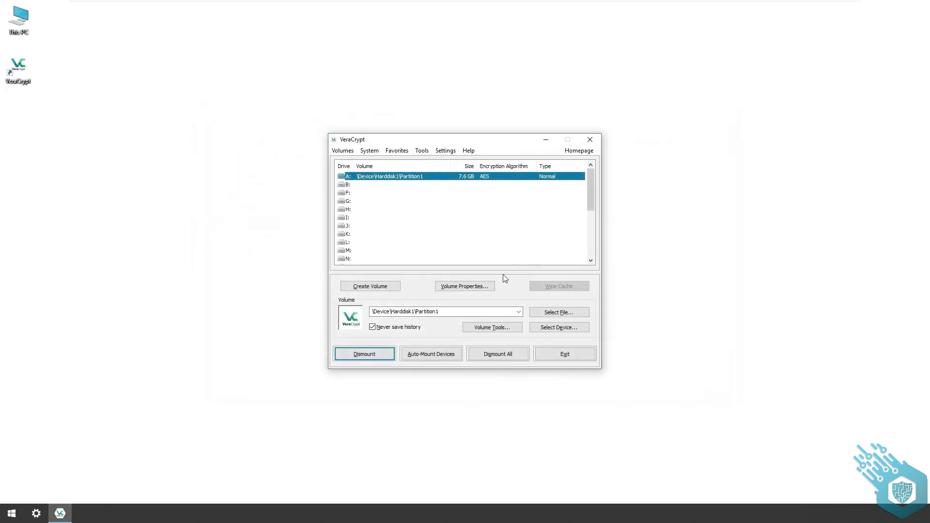
pyautogui.click(478, 354)
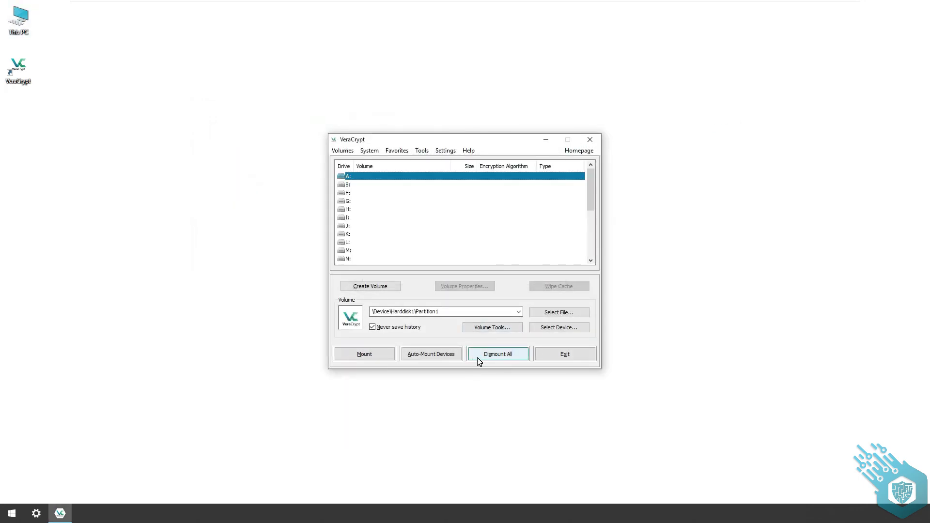
pyautogui.doubleClick(26, 30)
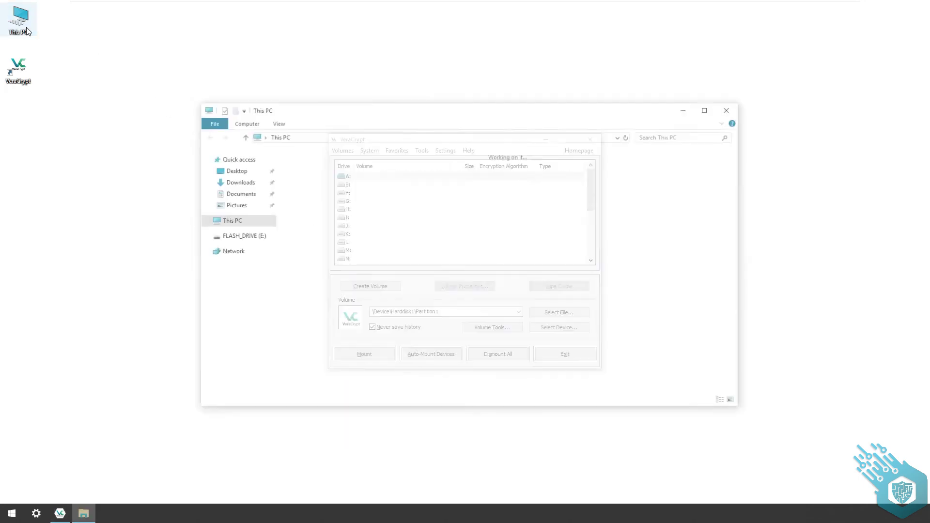